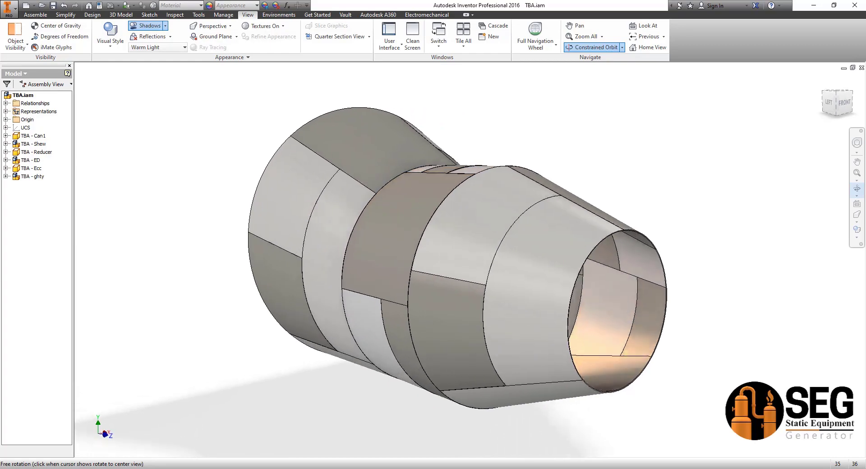
{"action": "left_click_drag", "start_coordinate": [470, 112], "coordinate": [497, 123]}
{"action": "key", "text": "Escape"}
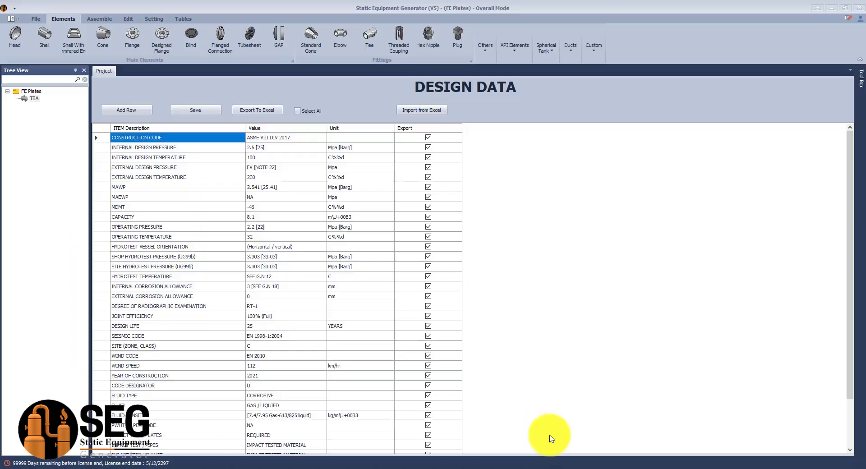
Switch to Static Equipment Generator and add a shell element named Can1
{"action": "left_click", "coordinate": [44, 36]}
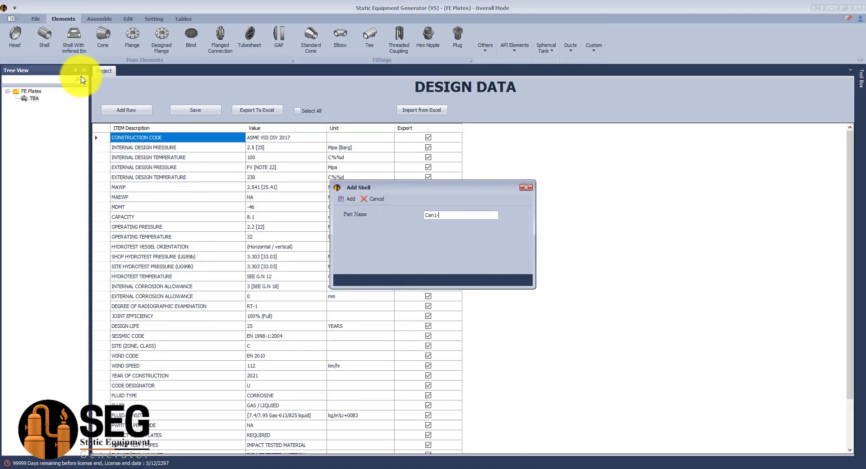
{"action": "type", "text": "Can1"}
{"action": "key", "text": "Return"}
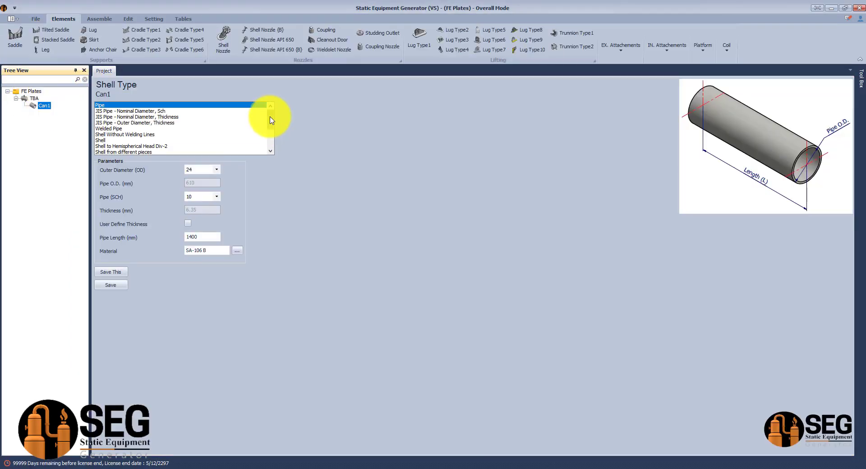
Define Can1 as a Shell From Random Plates with inner diameter 2200 mm and length 2600 mm, and save it
{"action": "left_click_drag", "start_coordinate": [272, 120], "coordinate": [271, 135]}
{"action": "left_click", "coordinate": [145, 152]}
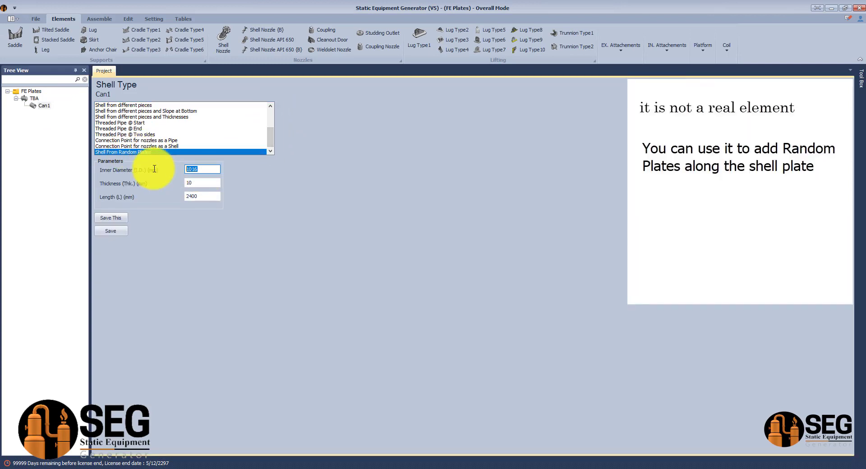
{"action": "type", "text": "2200"}
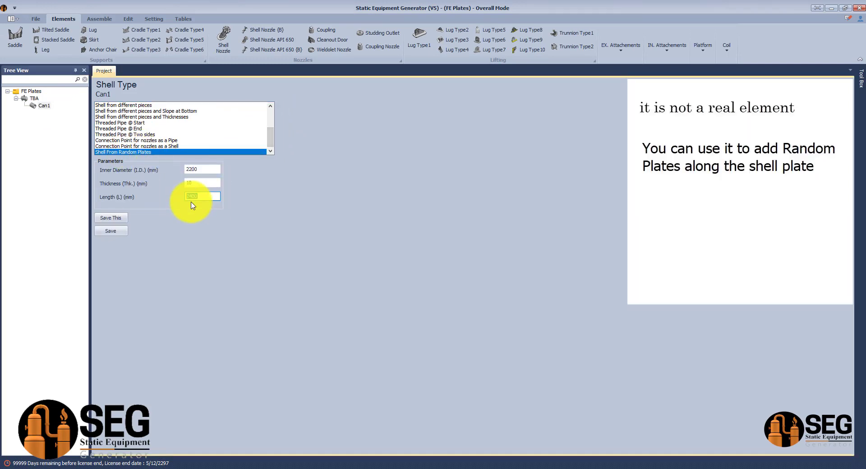
{"action": "left_click", "coordinate": [118, 232]}
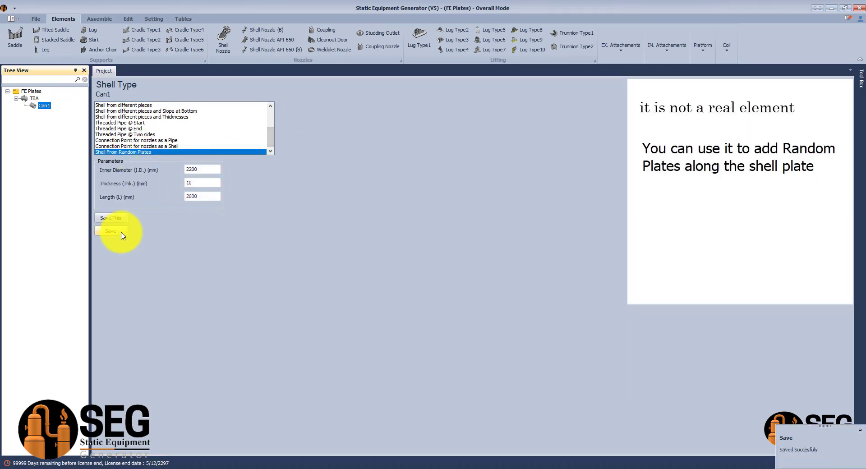
Add a Shell Random Plates external attachment named Can1-Plates to Can1
{"action": "left_click", "coordinate": [616, 59]}
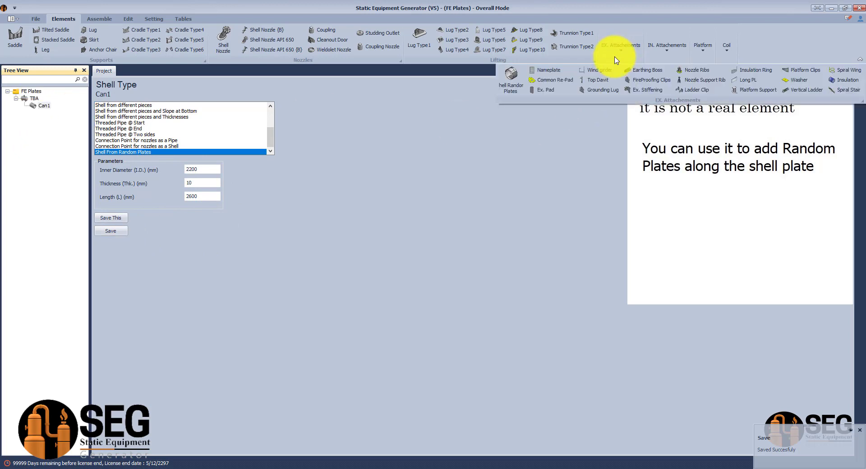
{"action": "left_click", "coordinate": [510, 83]}
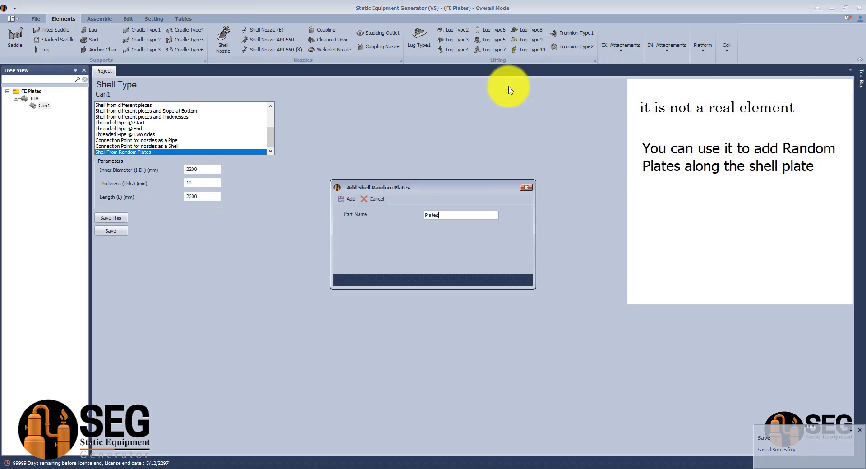
{"action": "type", "text": "Can1-"}
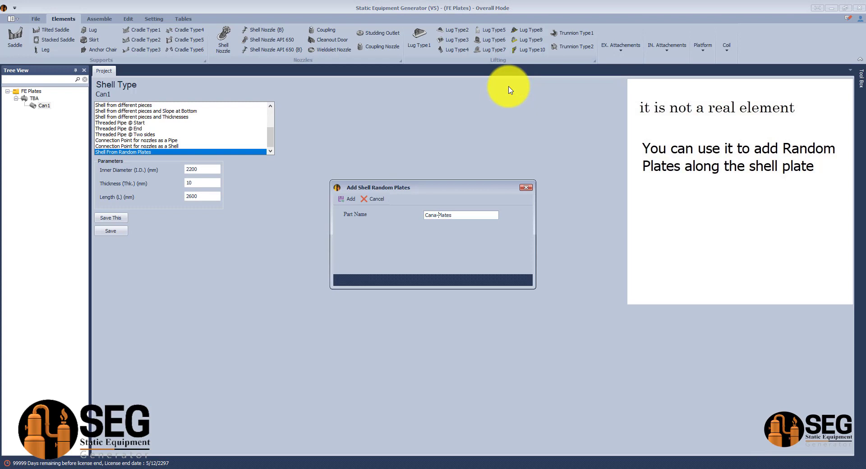
{"action": "key", "text": "Return"}
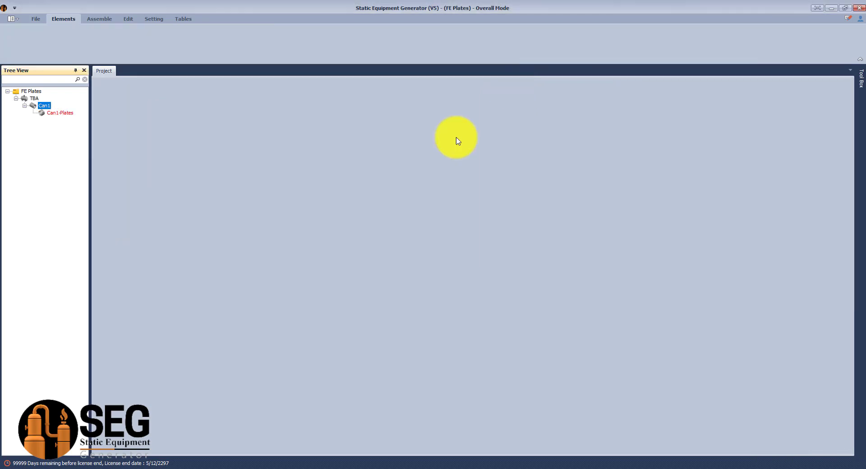
Open Can1-Plates and, following the plate arrangement image, set Plate 1's width to 1800 mm, start angle to 330 and end angle to 100
{"action": "left_click", "coordinate": [57, 114]}
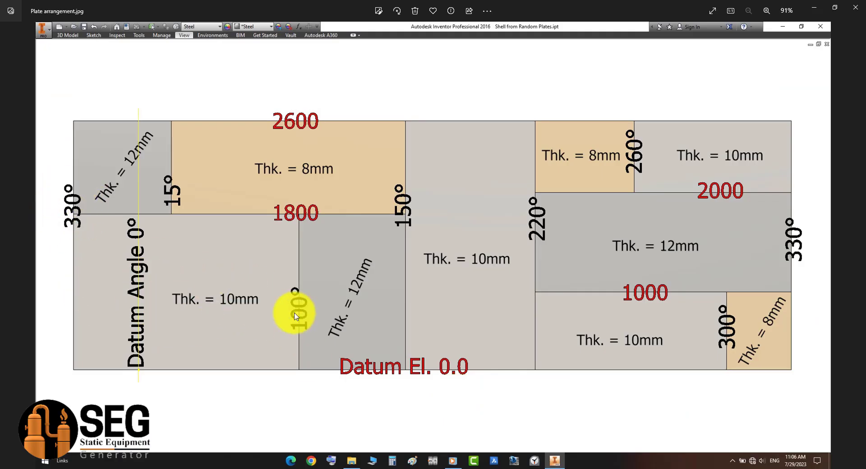
{"action": "left_click", "coordinate": [555, 460]}
{"action": "left_click", "coordinate": [197, 117]}
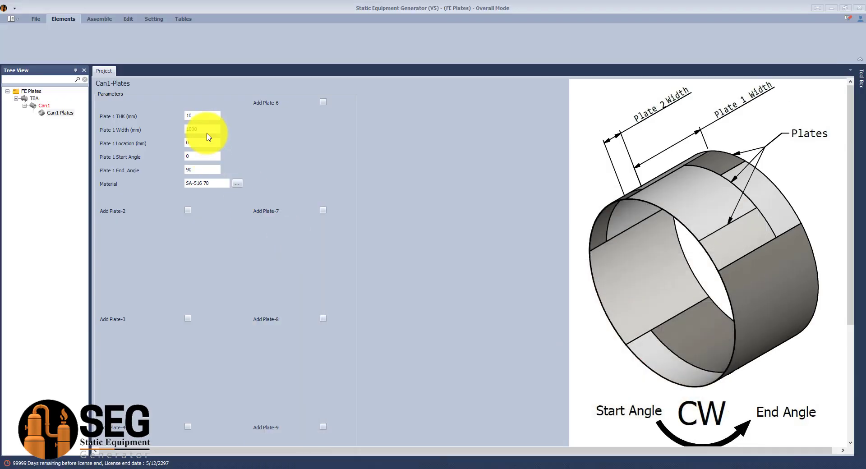
{"action": "double_click", "coordinate": [208, 130]}
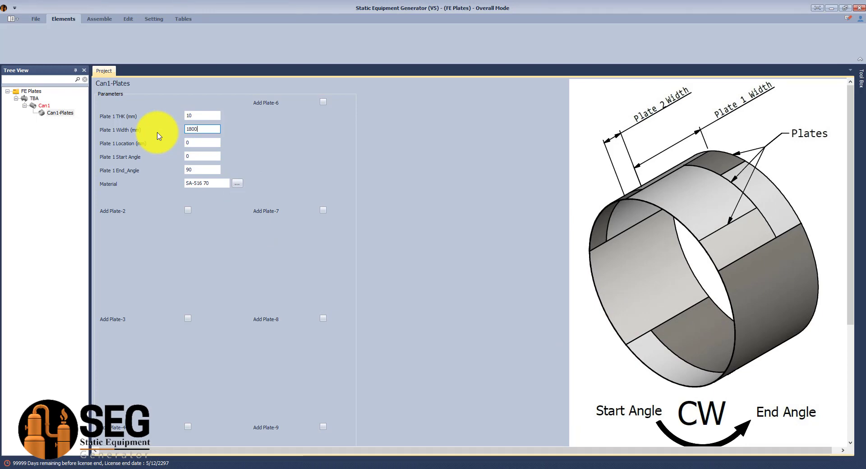
{"action": "key", "text": "Tab"}
{"action": "key", "text": "Tab"}
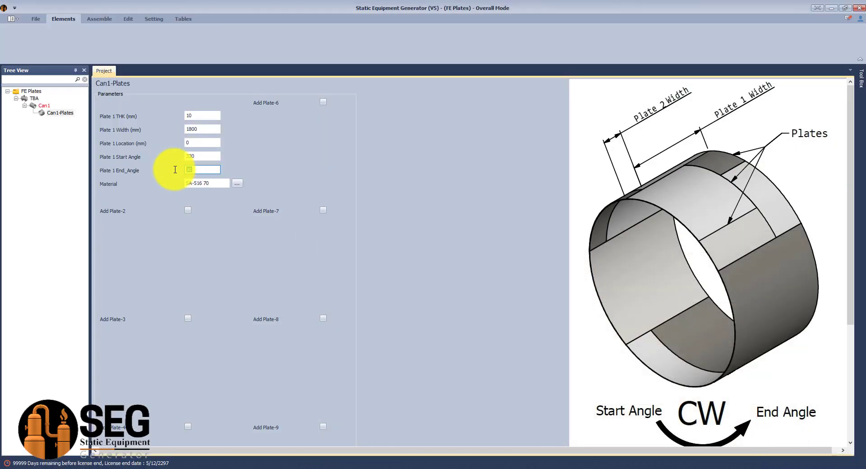
{"action": "scroll", "coordinate": [724, 373], "scroll_direction": "down", "scroll_amount": 2}
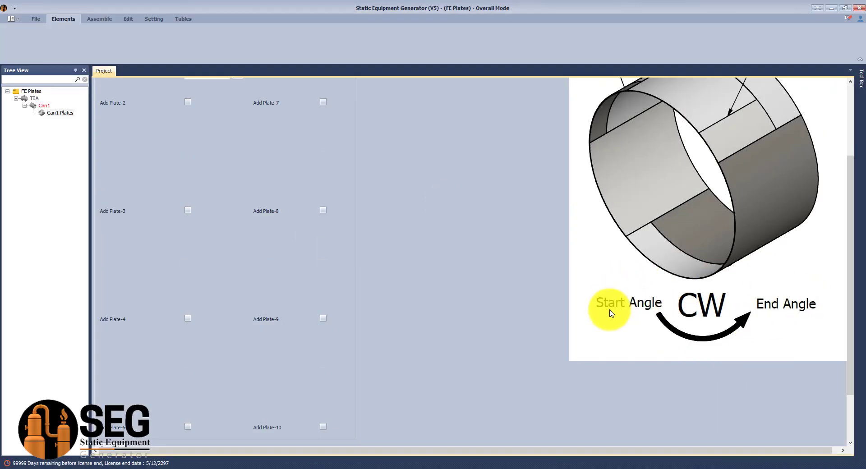
{"action": "scroll", "coordinate": [847, 328], "scroll_direction": "up", "scroll_amount": 2}
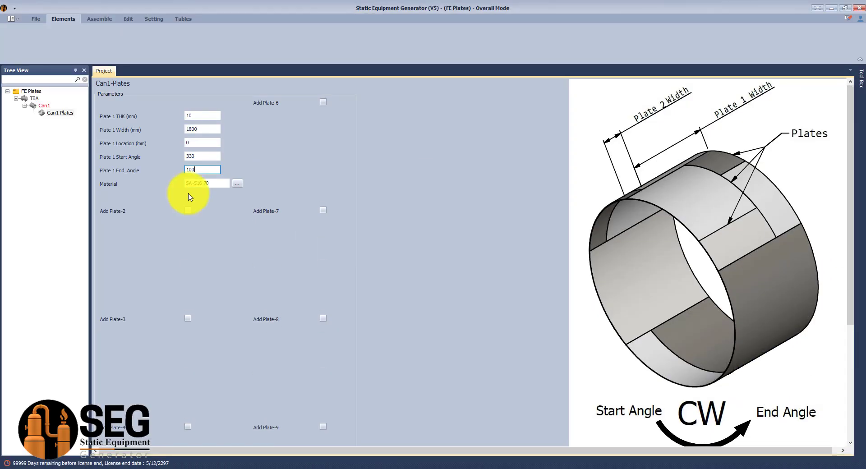
Add Plate-2 with thickness 12 mm, width 800 mm, location 1800 mm, start angle 330 and end angle 15
{"action": "left_click", "coordinate": [188, 211]}
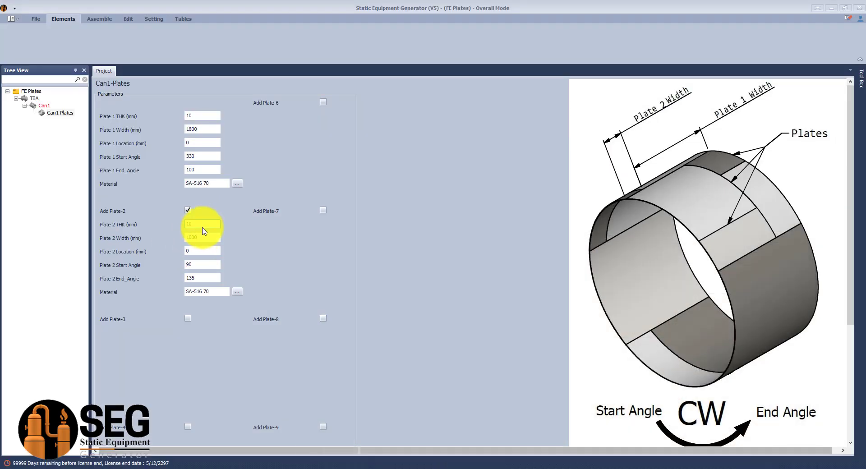
{"action": "left_click_drag", "start_coordinate": [202, 225], "coordinate": [178, 225]}
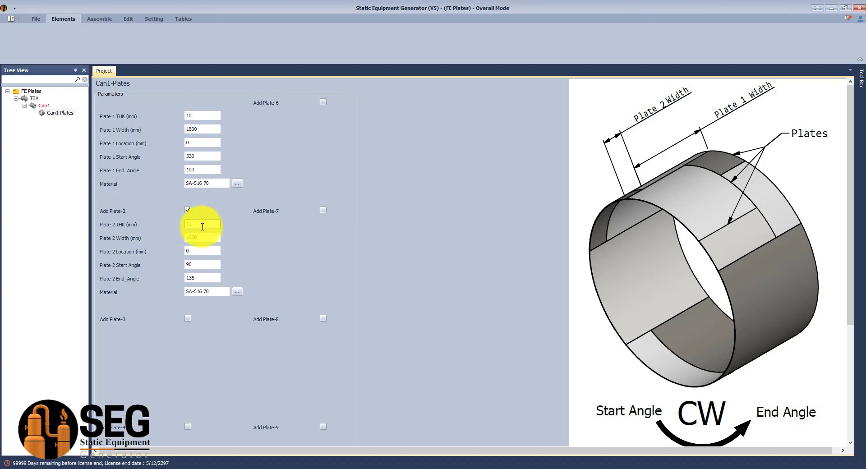
{"action": "key", "text": "Tab"}
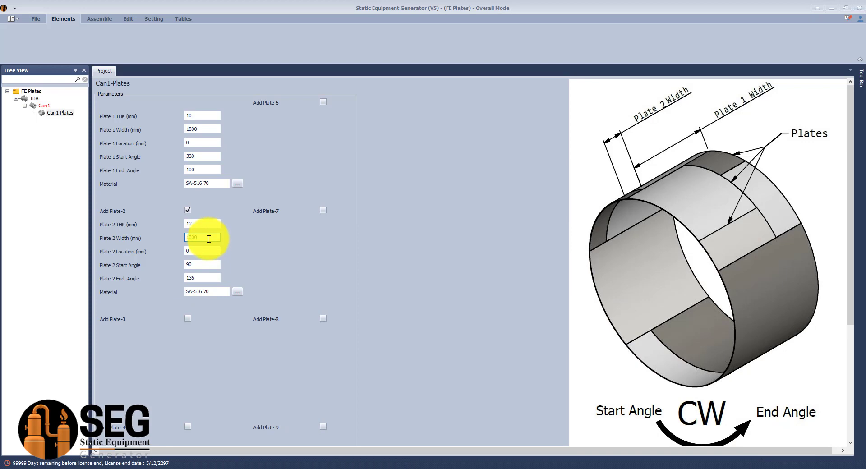
{"action": "type", "text": "800"}
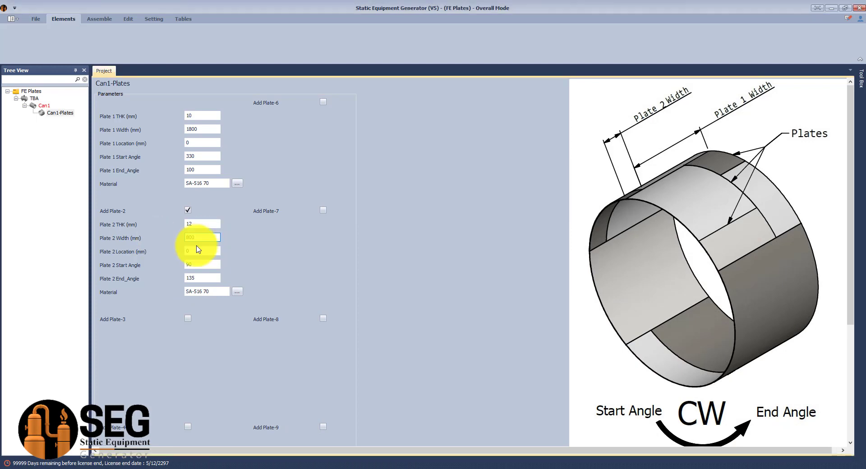
{"action": "key", "text": "Tab"}
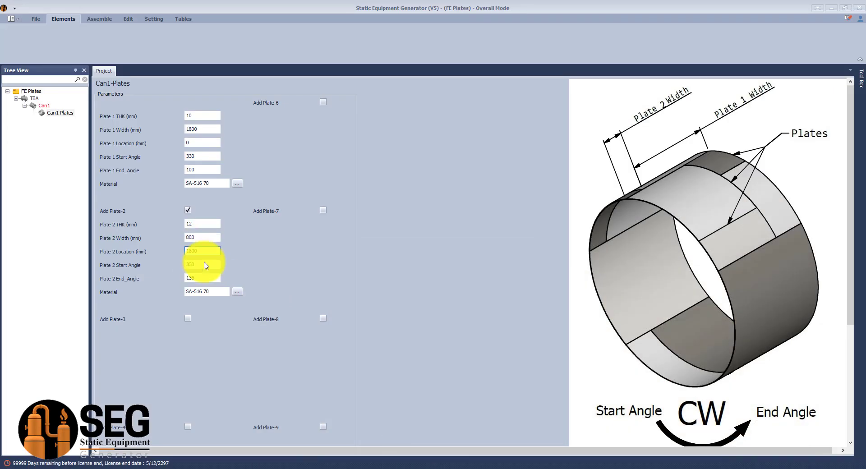
Add Plate-3 (12 mm thick, 1800 mm wide, angles 100 to 150) and Plate-4 (8 mm thick, 800 mm wide, location 1800 mm, angles 15 to 150)
{"action": "left_click", "coordinate": [188, 319]}
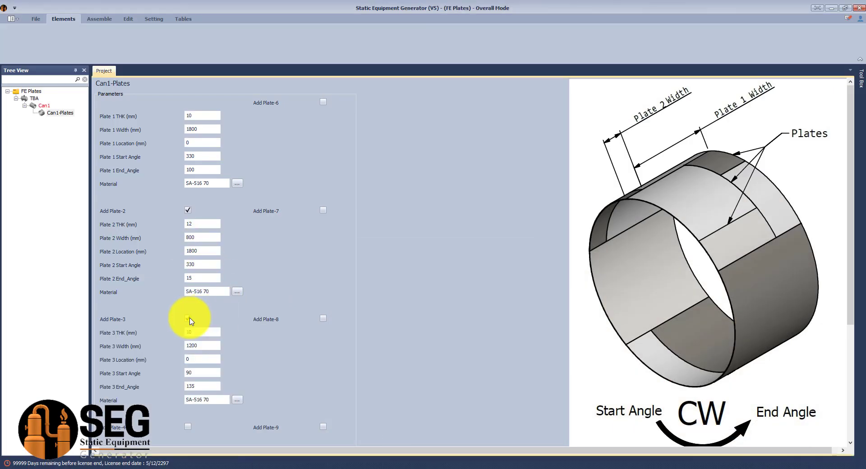
{"action": "scroll", "coordinate": [289, 318], "scroll_direction": "down", "scroll_amount": 3}
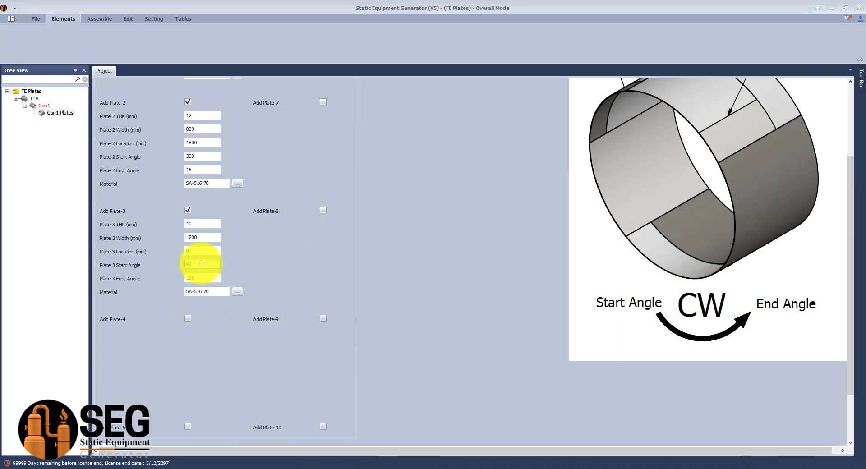
{"action": "scroll", "coordinate": [206, 282], "scroll_direction": "down", "scroll_amount": 2}
{"action": "double_click", "coordinate": [204, 199]}
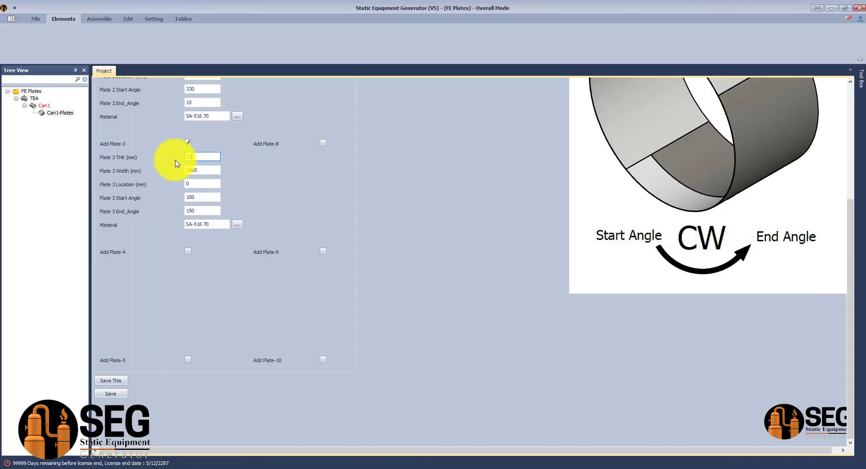
{"action": "left_click", "coordinate": [188, 251]}
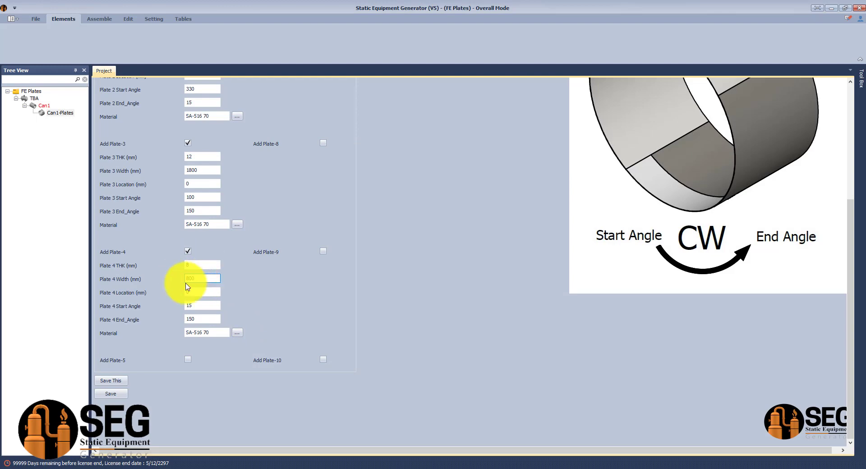
Add Plate-5 with width 2600 mm, start angle 150 and end angle 220, checking the plate arrangement image
{"action": "left_click", "coordinate": [187, 360]}
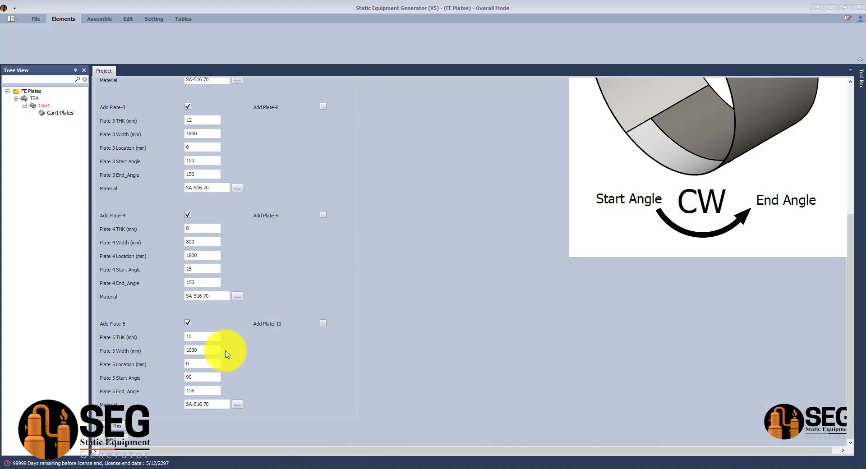
{"action": "key", "text": "Tab"}
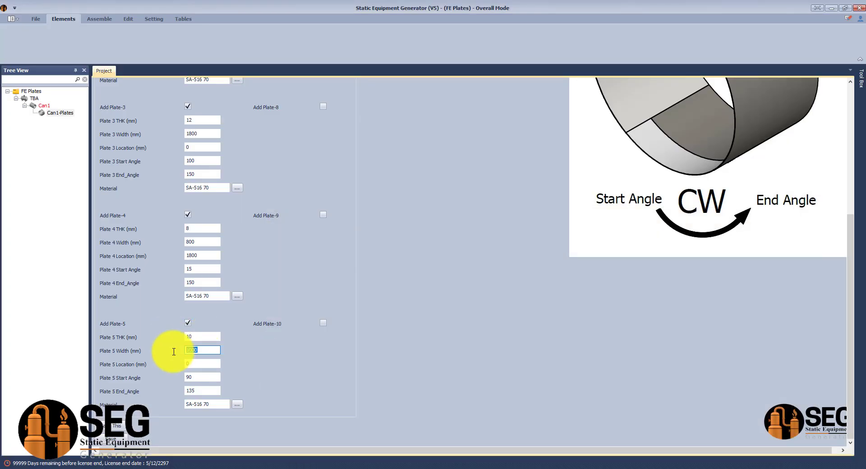
{"action": "key", "text": "Tab"}
{"action": "key", "text": "Tab"}
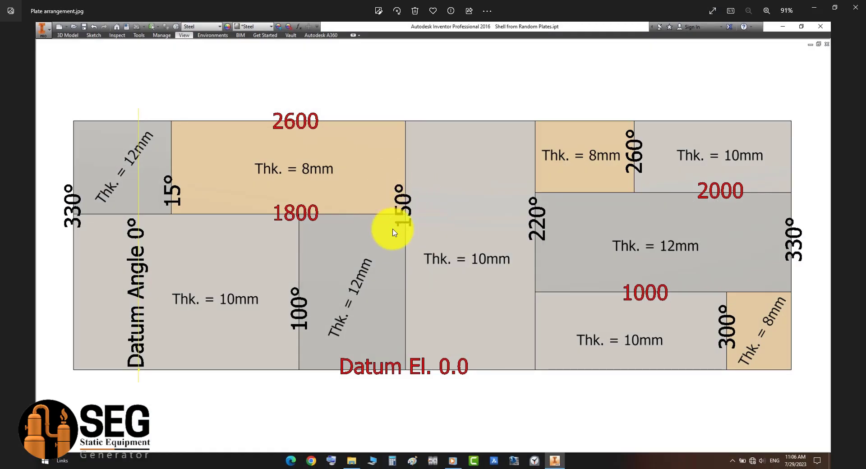
{"action": "left_click", "coordinate": [185, 366]}
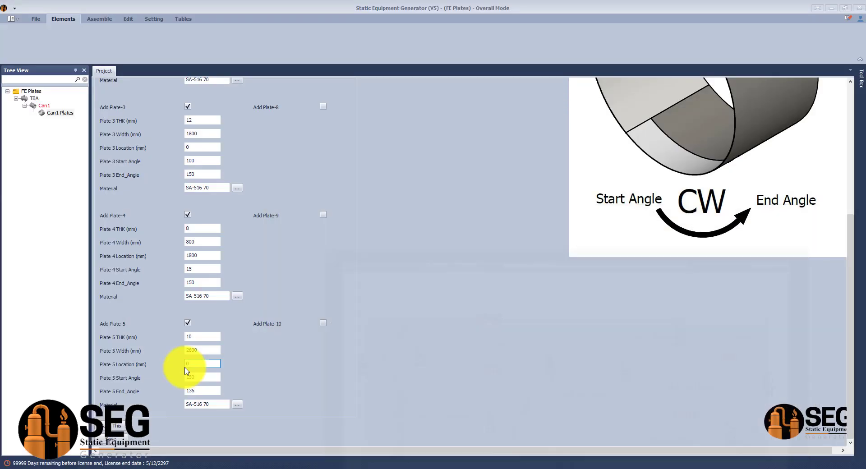
{"action": "key", "text": "Tab"}
{"action": "key", "text": "Tab"}
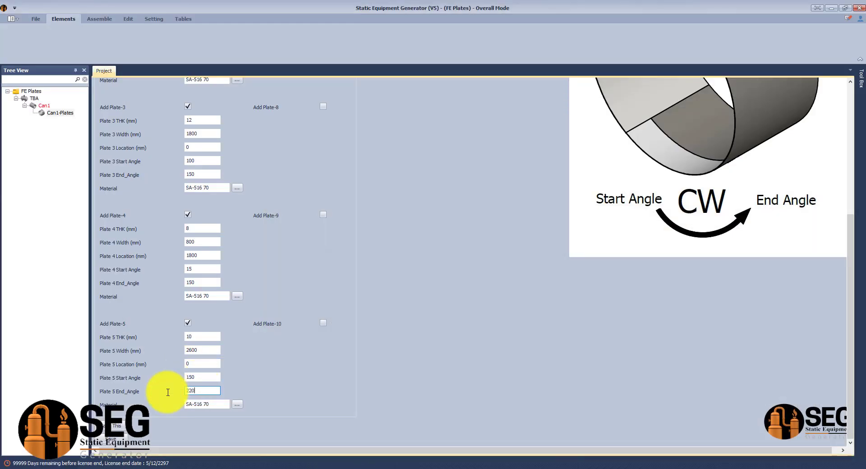
{"action": "type", "text": "220"}
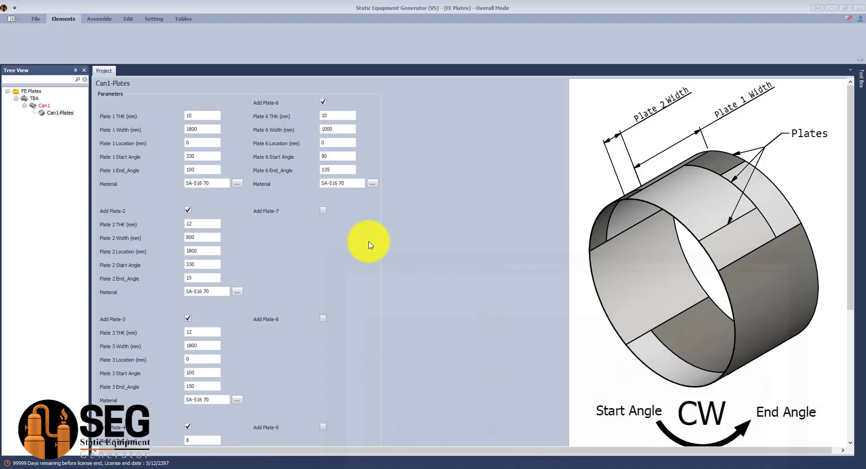
Set Plate 6's start angle to 220 and end angle to 300
{"action": "double_click", "coordinate": [334, 156]}
{"action": "type", "text": "220"}
{"action": "key", "text": "Tab"}
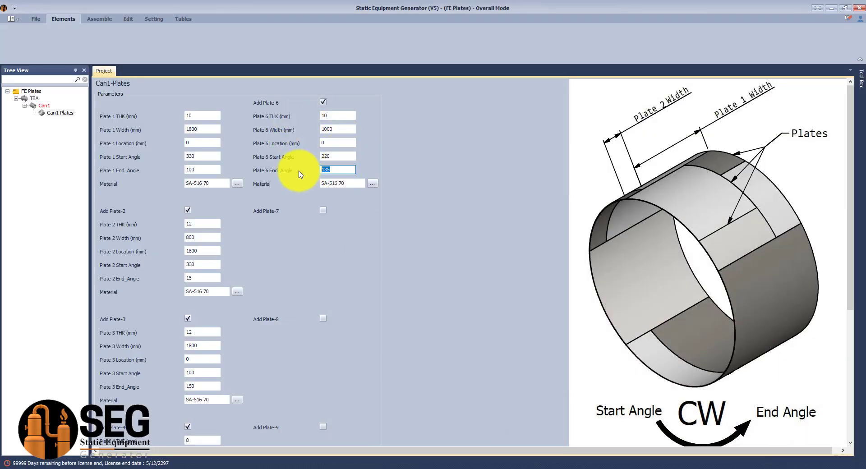
{"action": "left_click", "coordinate": [334, 143]}
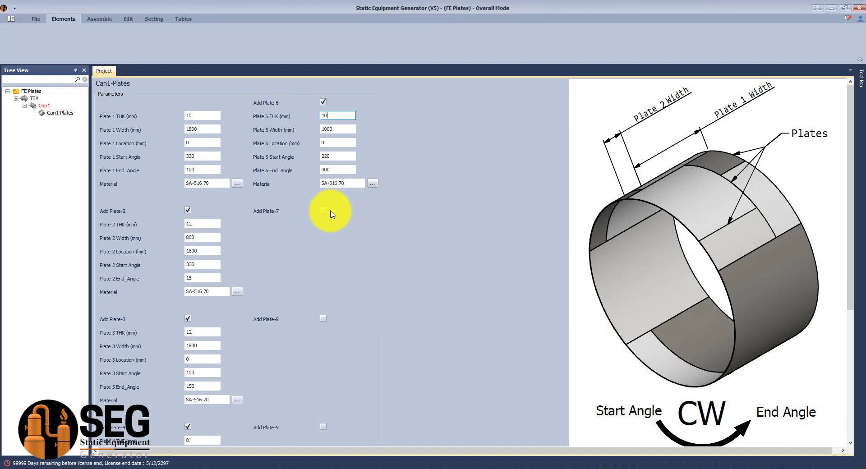
Add Plate-7 with start angle 300 and end angle 330
{"action": "left_click", "coordinate": [324, 211]}
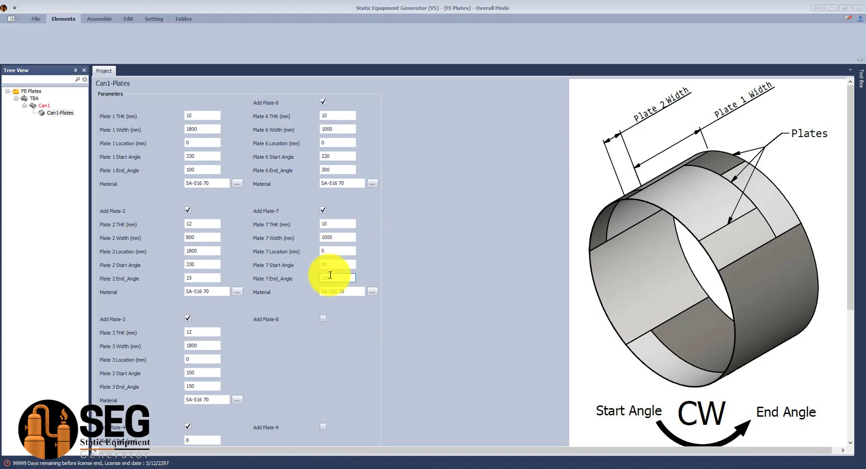
{"action": "double_click", "coordinate": [336, 264]}
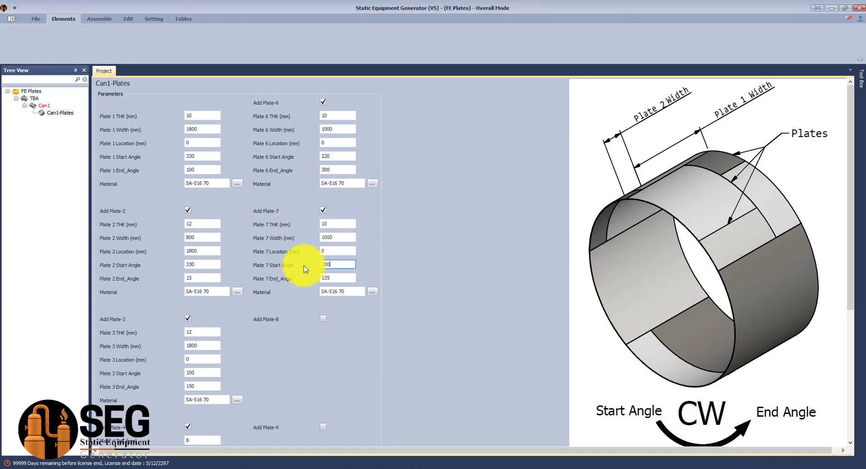
{"action": "type", "text": "300"}
{"action": "key", "text": "Tab"}
{"action": "type", "text": "330"}
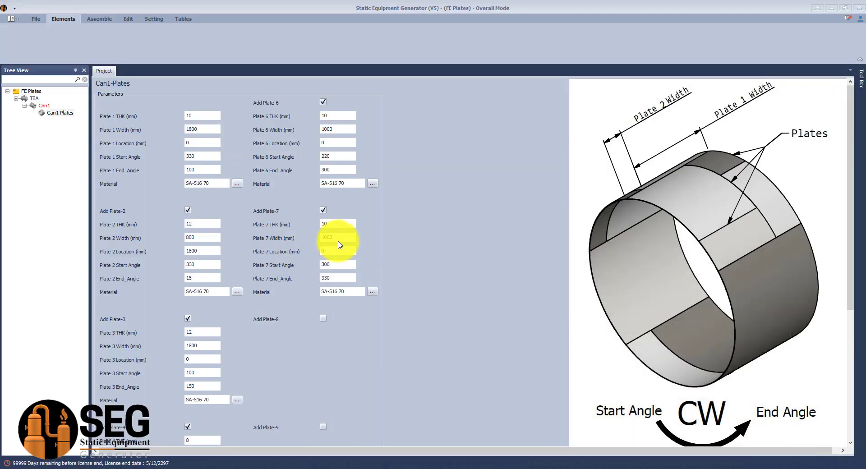
Add Plate-8 with thickness 12 mm, width 1000 mm, location 1000 mm and angles 220 to 330, and enable Plate-9
{"action": "left_click", "coordinate": [323, 318]}
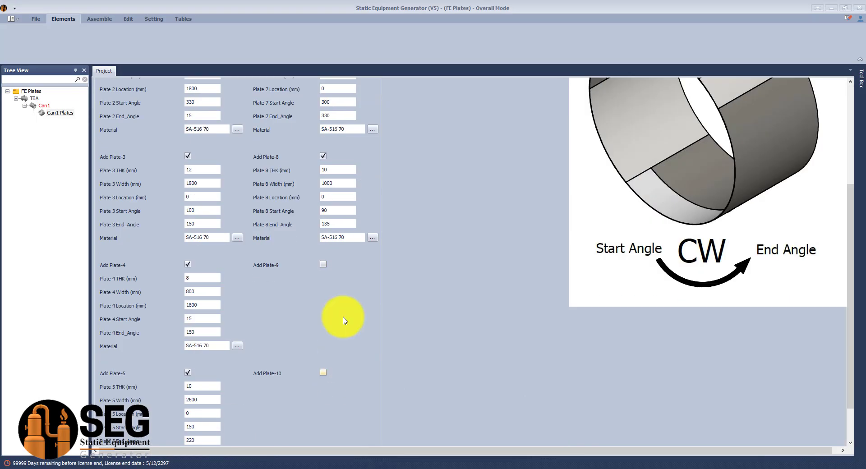
{"action": "left_click_drag", "start_coordinate": [334, 211], "coordinate": [295, 213]}
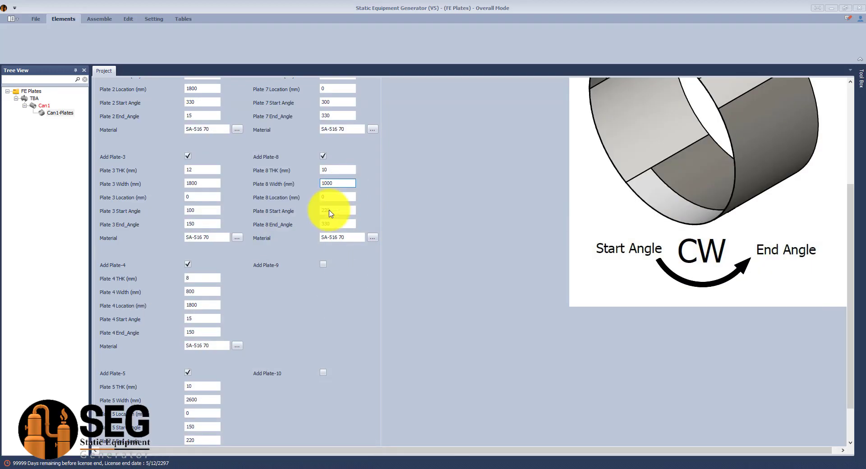
{"action": "left_click_drag", "start_coordinate": [336, 183], "coordinate": [313, 192]}
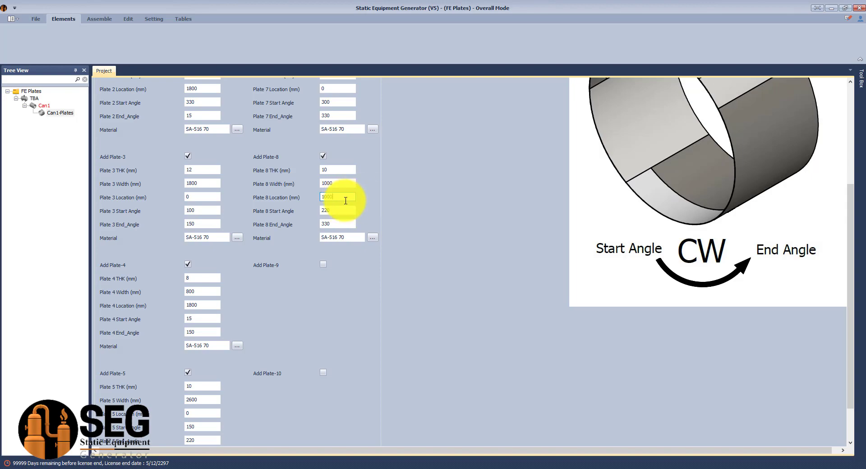
{"action": "left_click", "coordinate": [323, 264]}
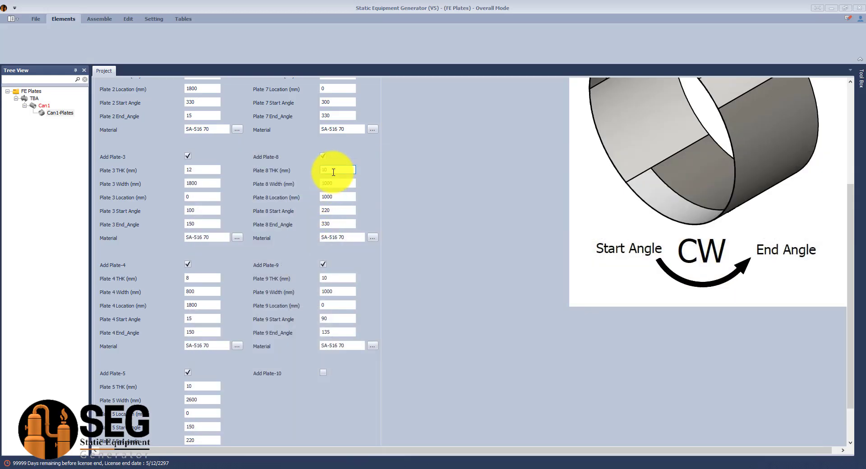
{"action": "left_click_drag", "start_coordinate": [333, 172], "coordinate": [308, 170]}
{"action": "type", "text": "12"}
Set Plate-9's thickness to 8 mm, width to 600 mm, location to 2000 mm, start angle to 220 and end angle to 260
{"action": "left_click", "coordinate": [329, 277]}
{"action": "scroll", "coordinate": [360, 344], "scroll_direction": "down", "scroll_amount": 1}
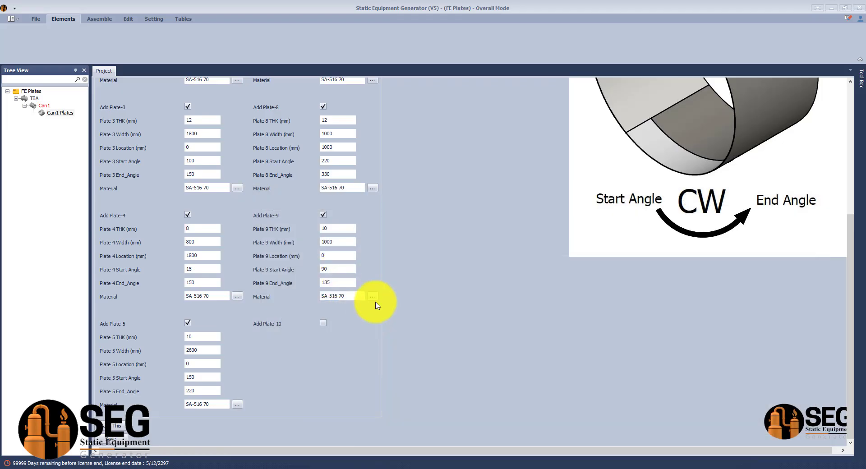
{"action": "left_click_drag", "start_coordinate": [347, 229], "coordinate": [305, 234]}
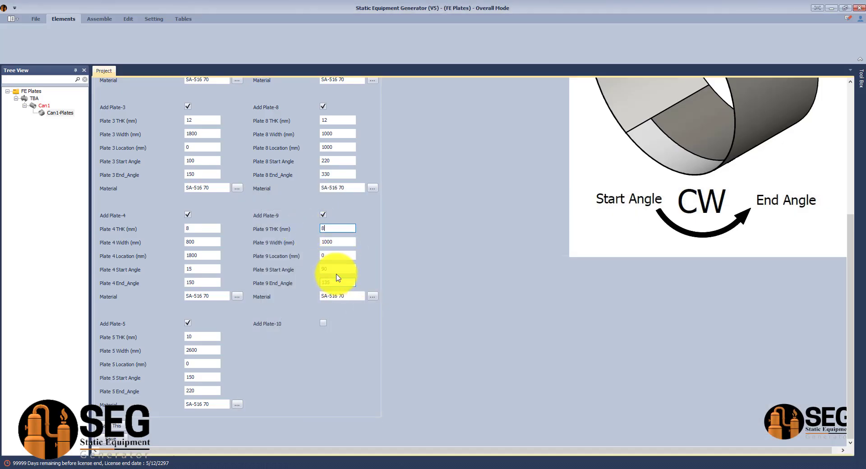
{"action": "type", "text": "8"}
{"action": "left_click_drag", "start_coordinate": [338, 269], "coordinate": [311, 269]}
{"action": "type", "text": "260"}
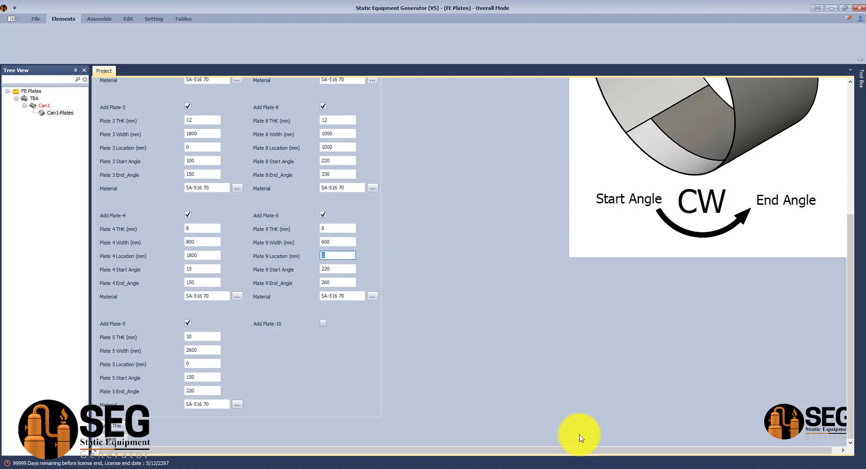
Add Plate-10 with width 600 mm, location 2000 mm, start angle 260 and end angle 330
{"action": "left_click", "coordinate": [323, 323]}
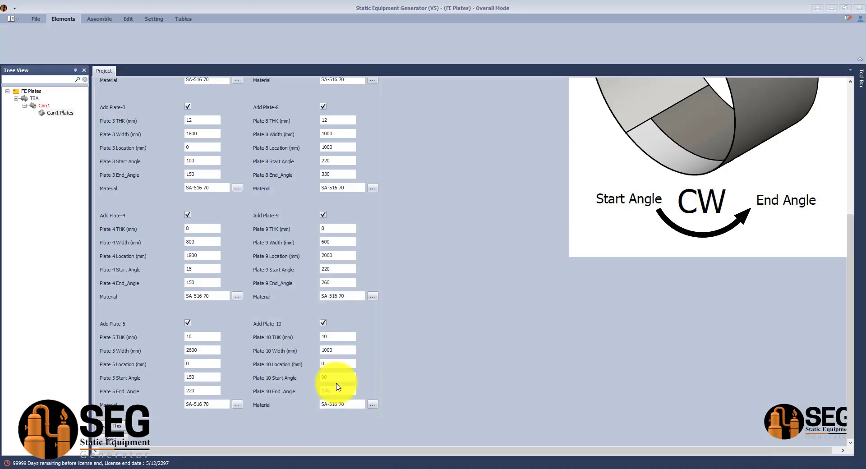
{"action": "left_click", "coordinate": [336, 377]}
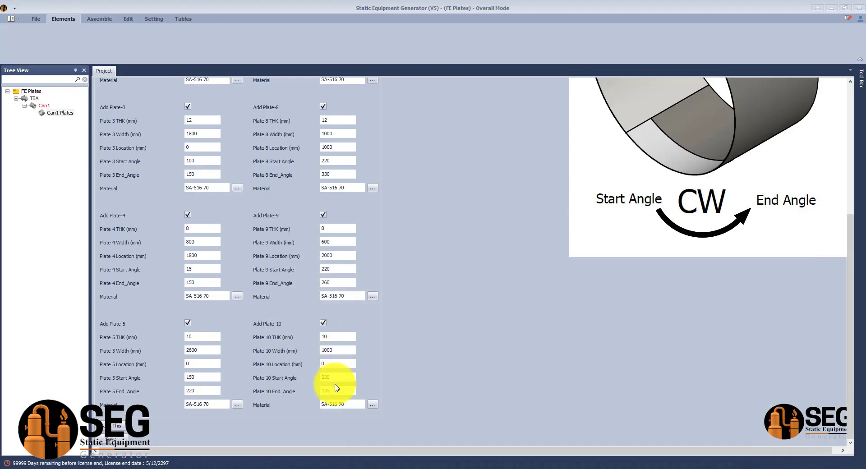
{"action": "type", "text": "2"}
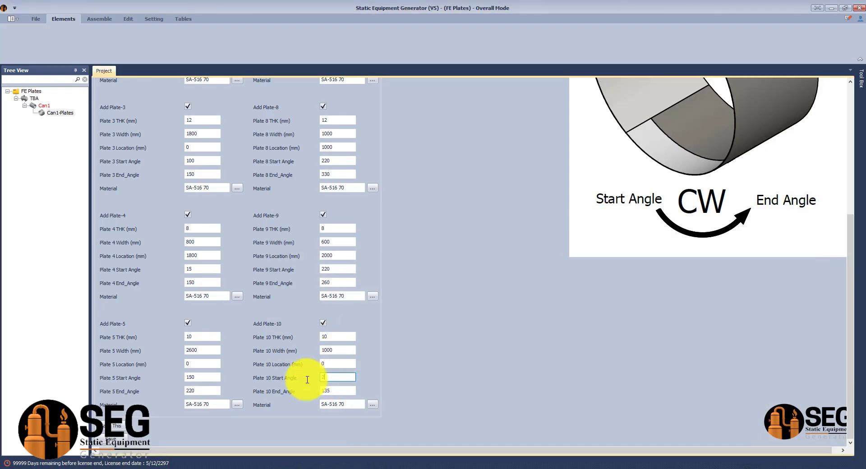
{"action": "type", "text": "330"}
{"action": "left_click", "coordinate": [336, 351]}
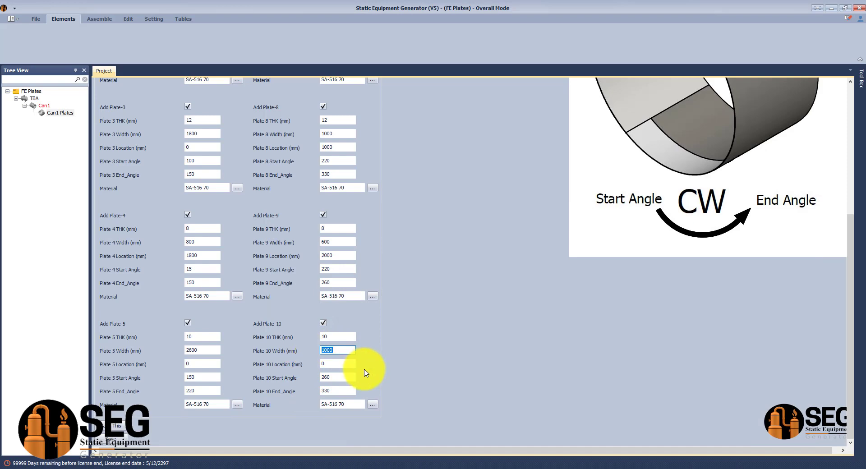
{"action": "left_click_drag", "start_coordinate": [344, 364], "coordinate": [310, 363]}
{"action": "type", "text": "2000"}
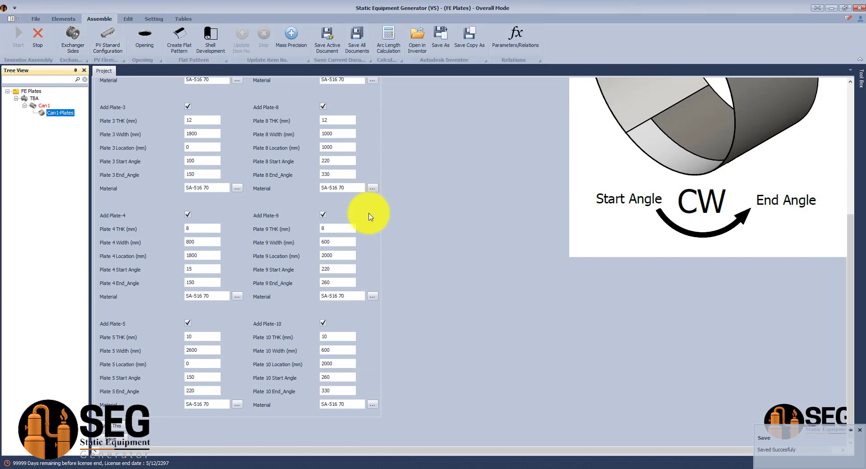
Inspect the generated shell assembly in Autodesk Inventor, viewing its plate layout from the opposite side
{"action": "scroll", "coordinate": [477, 251], "scroll_direction": "up", "scroll_amount": 5}
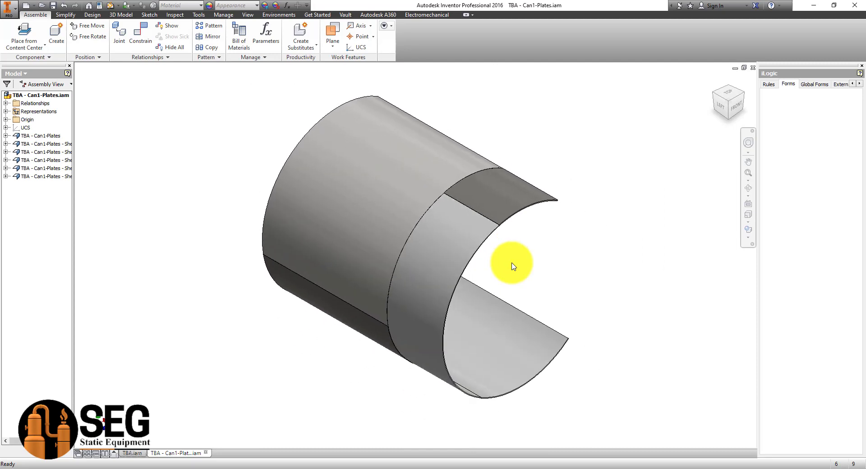
{"action": "left_click", "coordinate": [745, 93]}
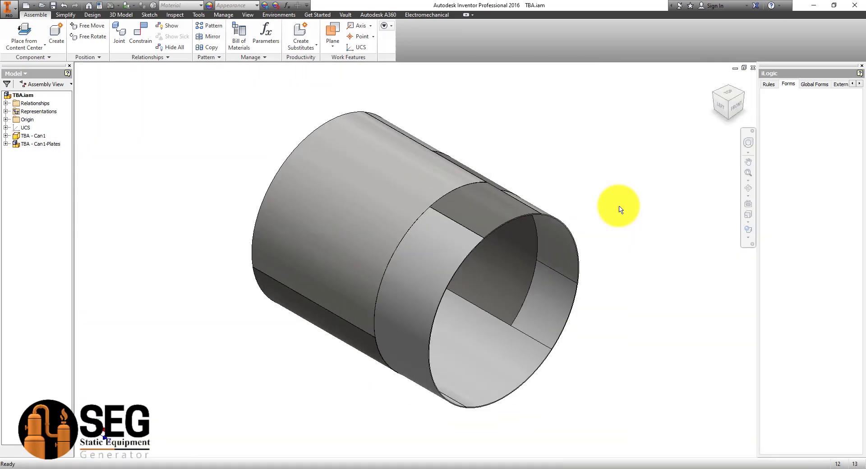
{"action": "left_click", "coordinate": [749, 190]}
{"action": "left_click_drag", "start_coordinate": [586, 264], "coordinate": [559, 242]}
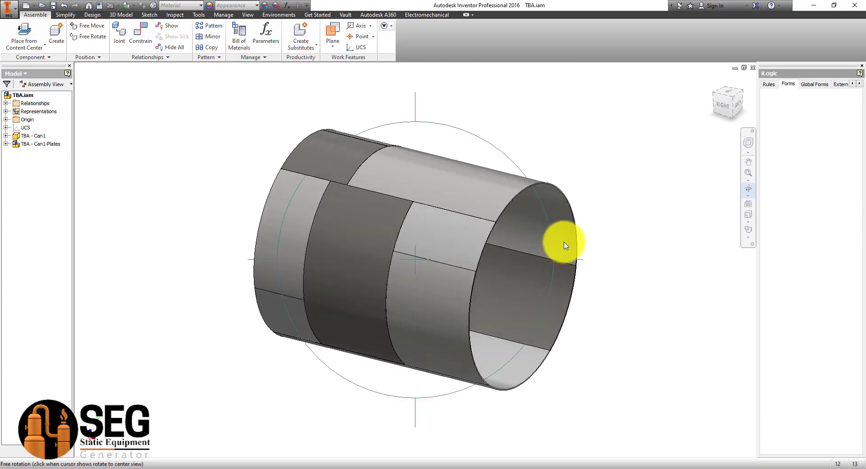
{"action": "key", "text": "Escape"}
Switch to Static Equipment Generator and open the project's bill of materials
{"action": "left_click", "coordinate": [568, 468]}
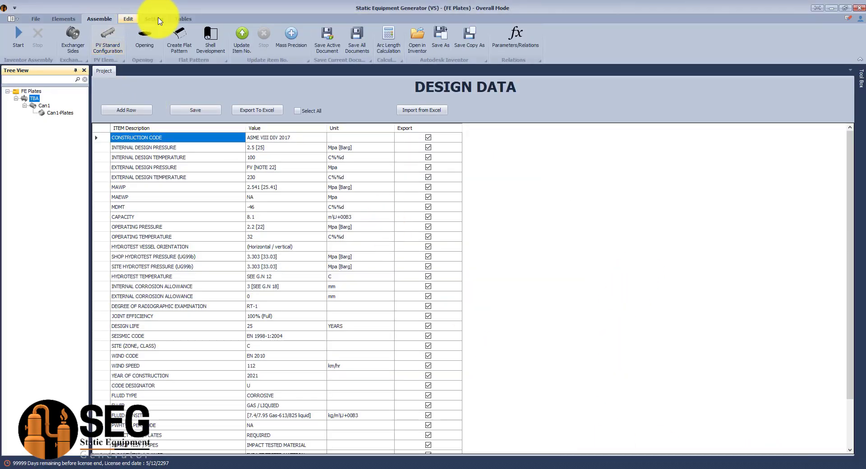
{"action": "left_click", "coordinate": [183, 20]}
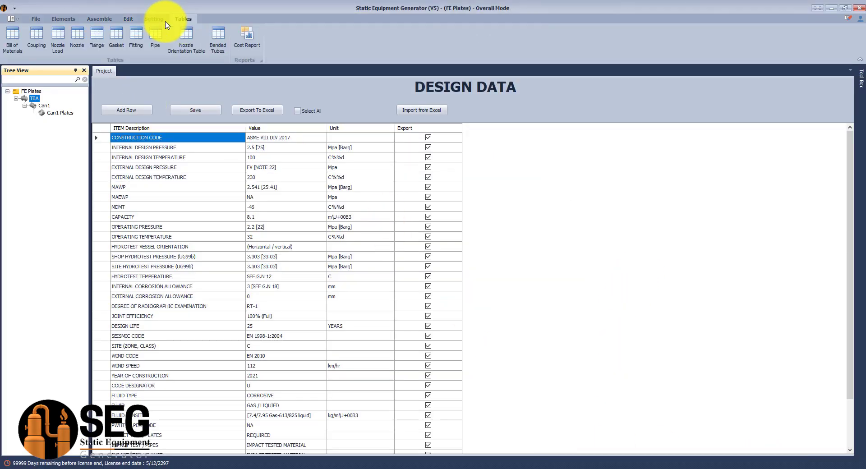
{"action": "left_click", "coordinate": [7, 44]}
Fit the quantity, description, technical characteristics, material and weight columns of the bill of materials to their contents
{"action": "double_click", "coordinate": [197, 46]}
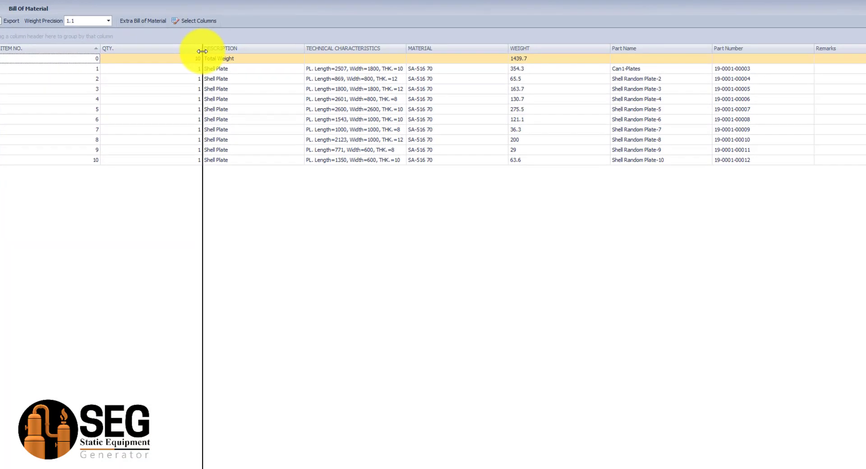
{"action": "double_click", "coordinate": [228, 45]}
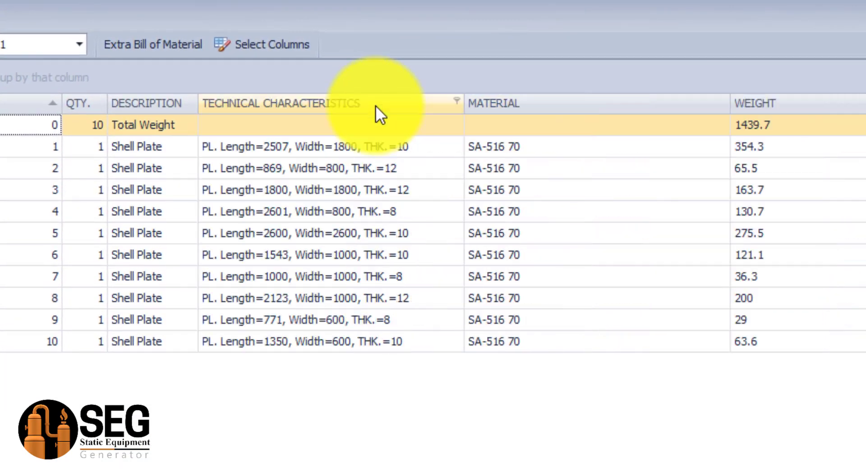
{"action": "double_click", "coordinate": [466, 104]}
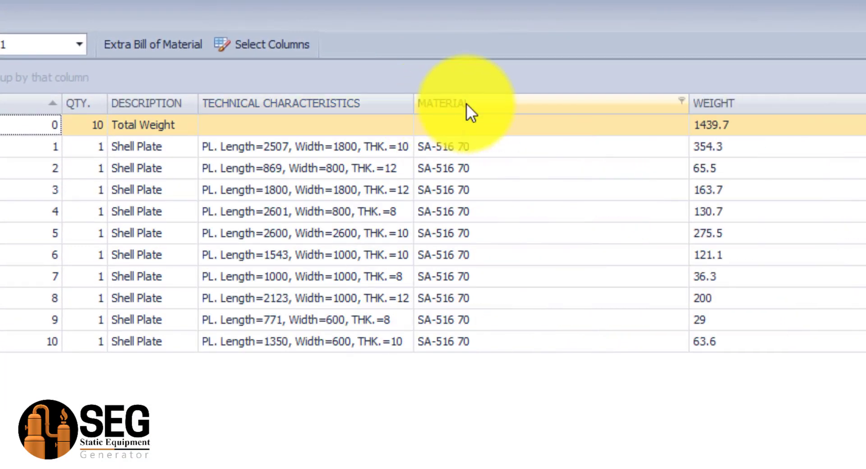
{"action": "double_click", "coordinate": [689, 107]}
{"action": "double_click", "coordinate": [812, 104]}
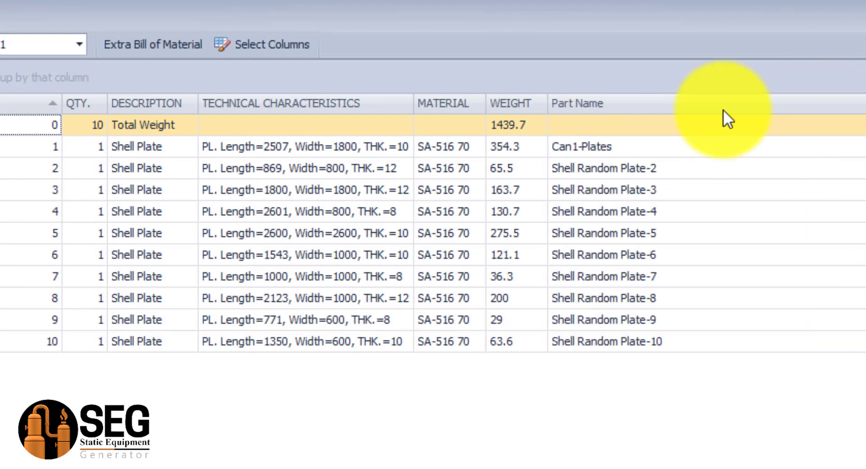
Review the lengths, widths and thicknesses of the shell plates row by row in the bill of materials
{"action": "left_click", "coordinate": [259, 152]}
{"action": "left_click", "coordinate": [321, 165]}
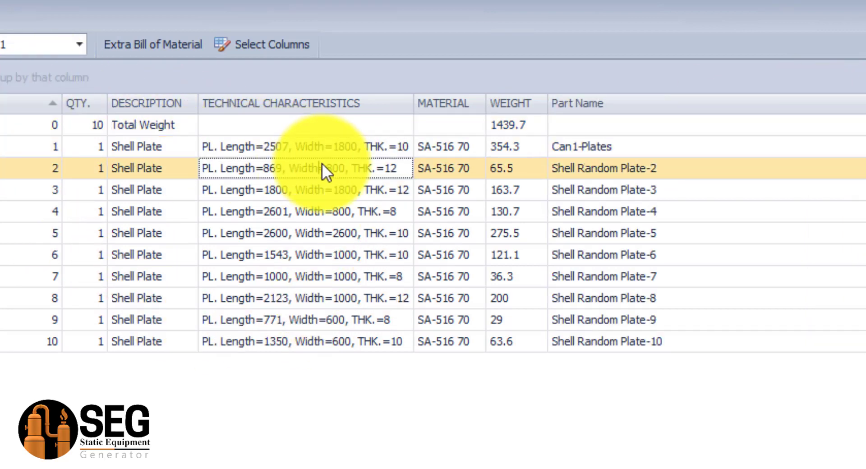
{"action": "left_click", "coordinate": [298, 190]}
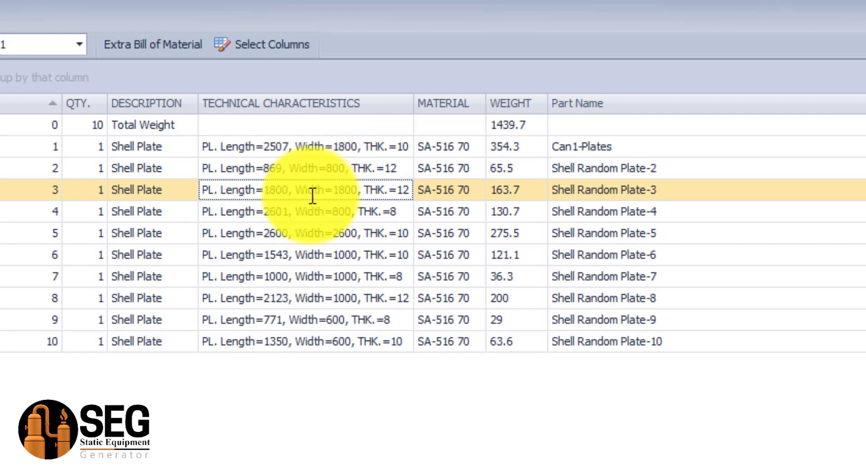
{"action": "left_click", "coordinate": [286, 213]}
{"action": "left_click", "coordinate": [294, 235]}
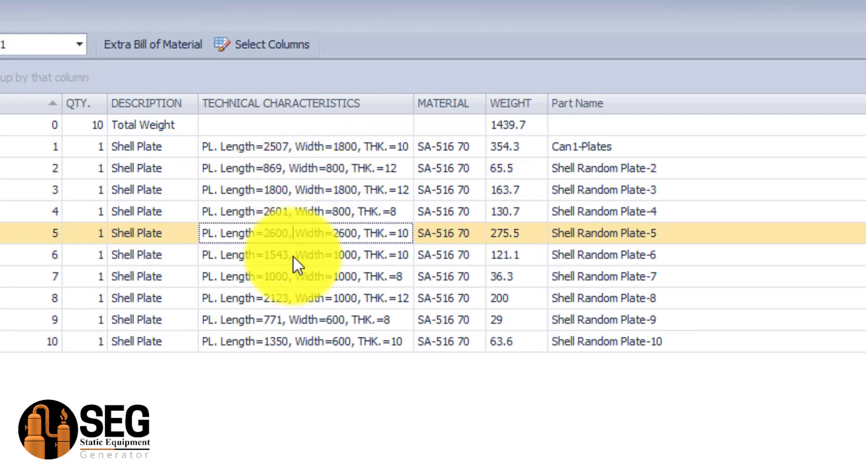
{"action": "left_click", "coordinate": [293, 256]}
{"action": "left_click", "coordinate": [285, 282]}
{"action": "left_click", "coordinate": [289, 342]}
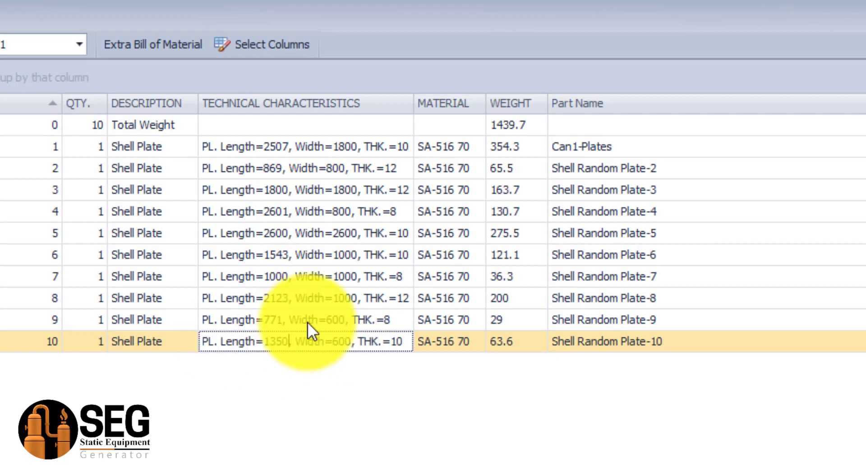